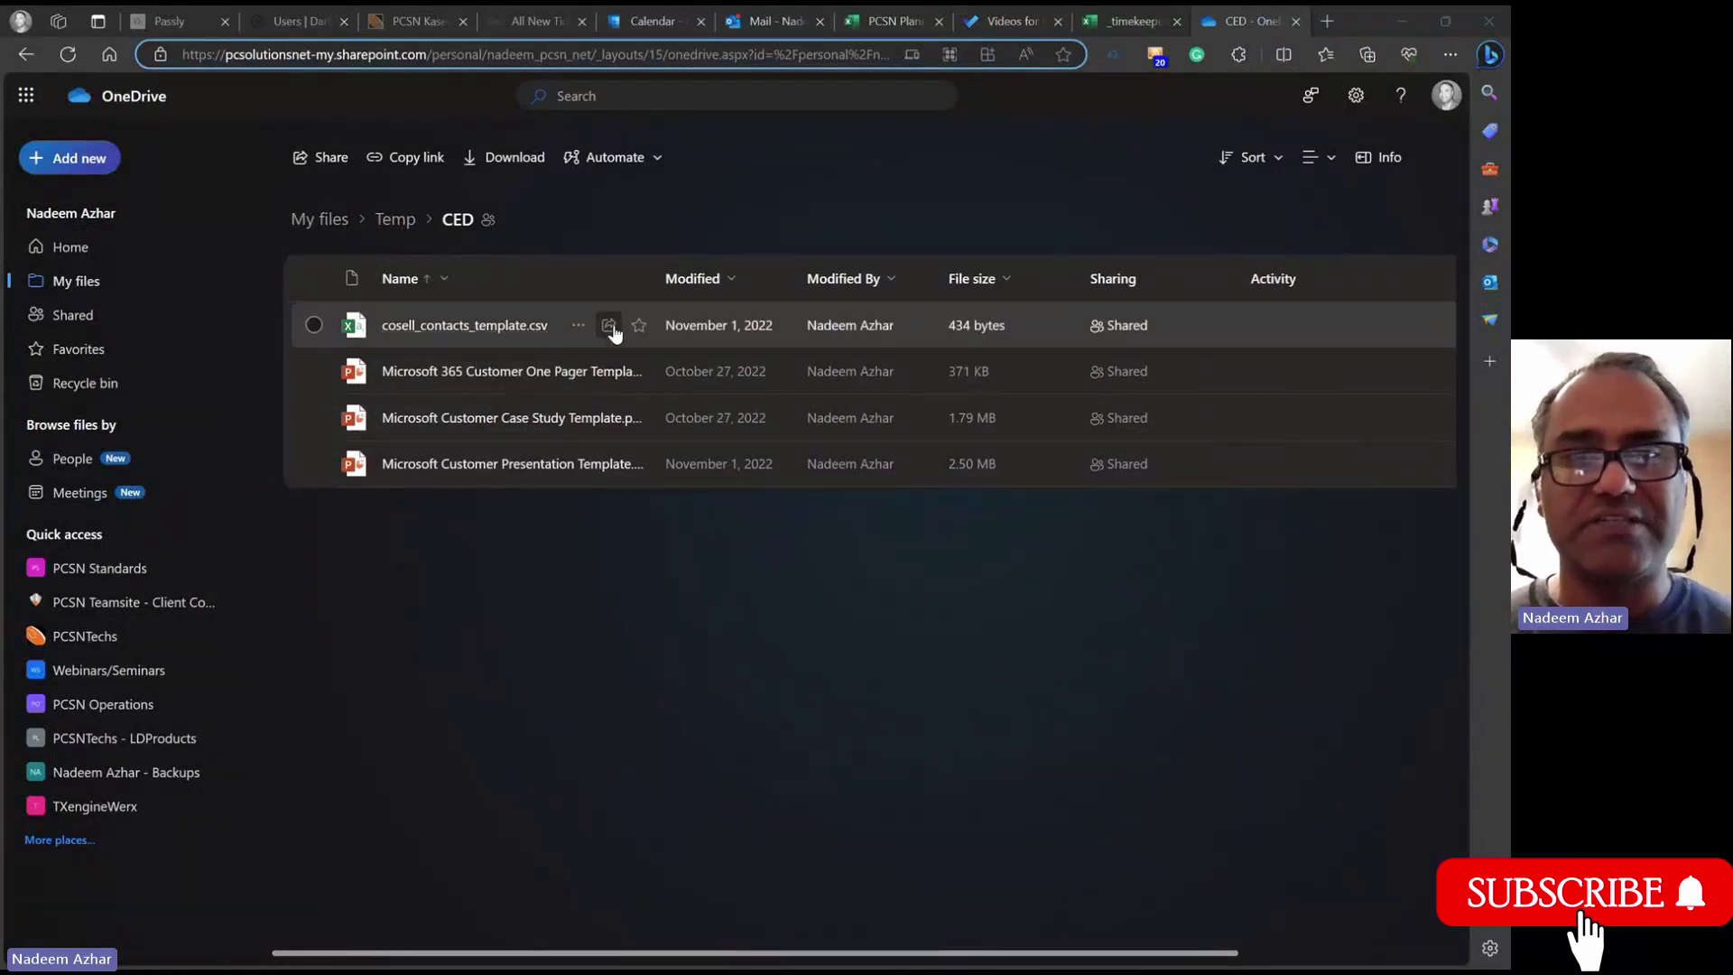
Start sharing cosell_contacts_template.csv and dismiss the suggested contacts list
{"action": "left_click", "coordinate": [610, 328]}
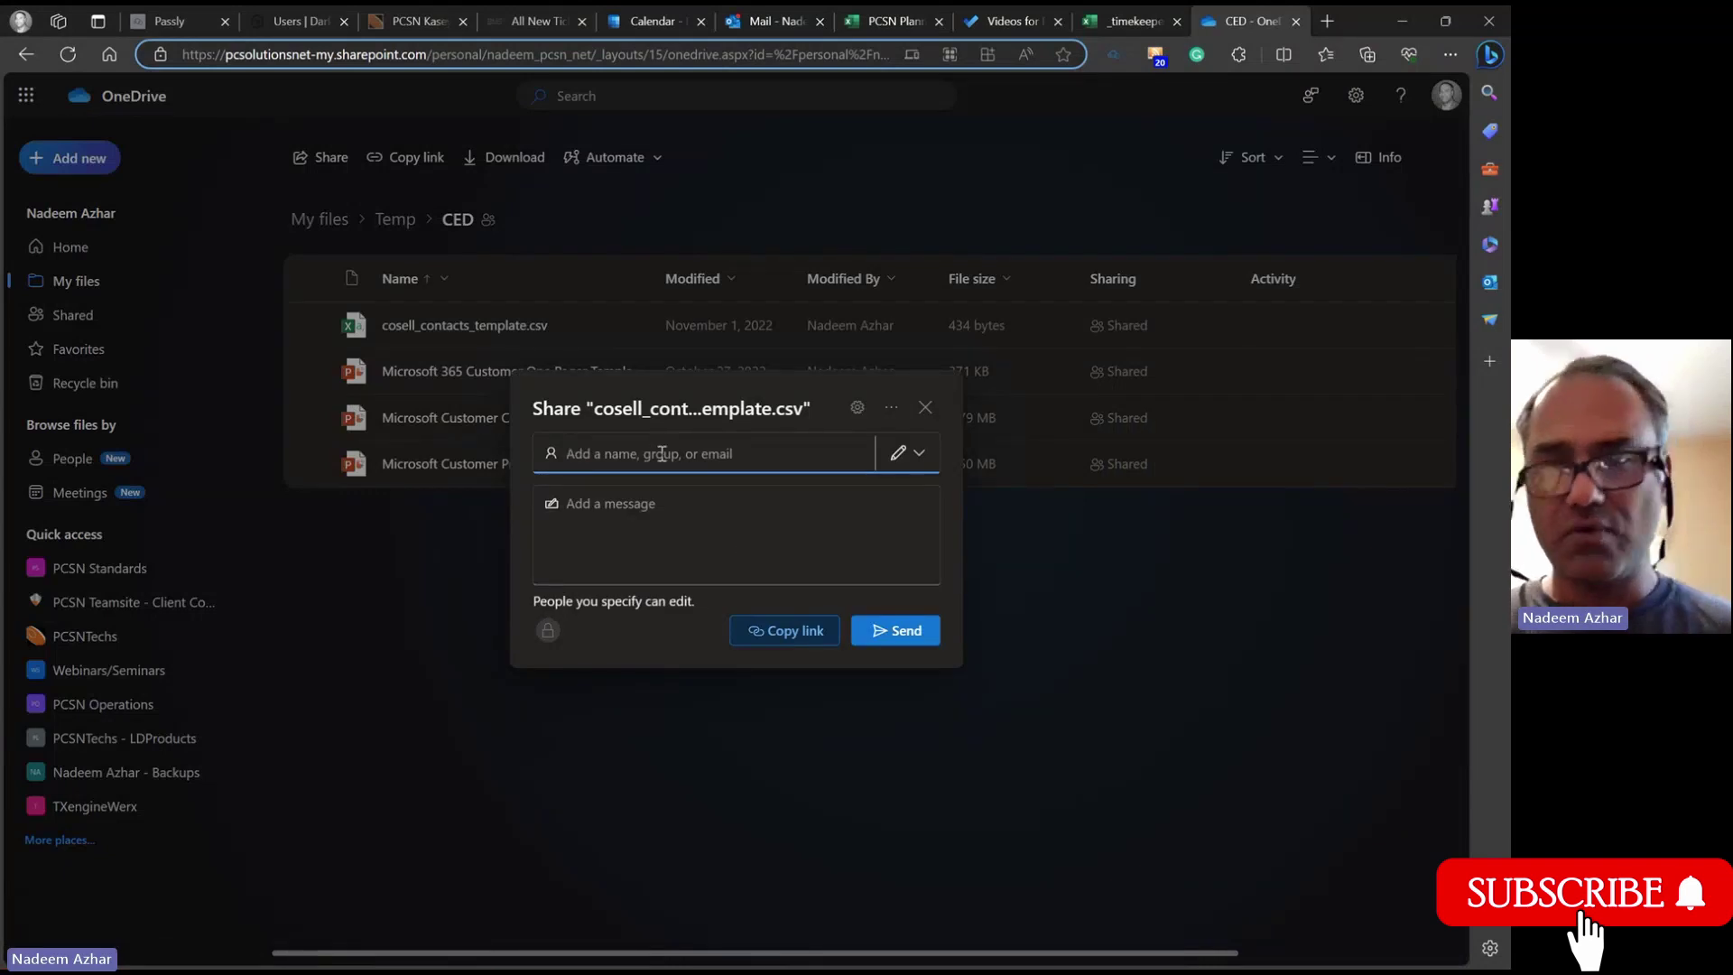
{"action": "left_click", "coordinate": [650, 454]}
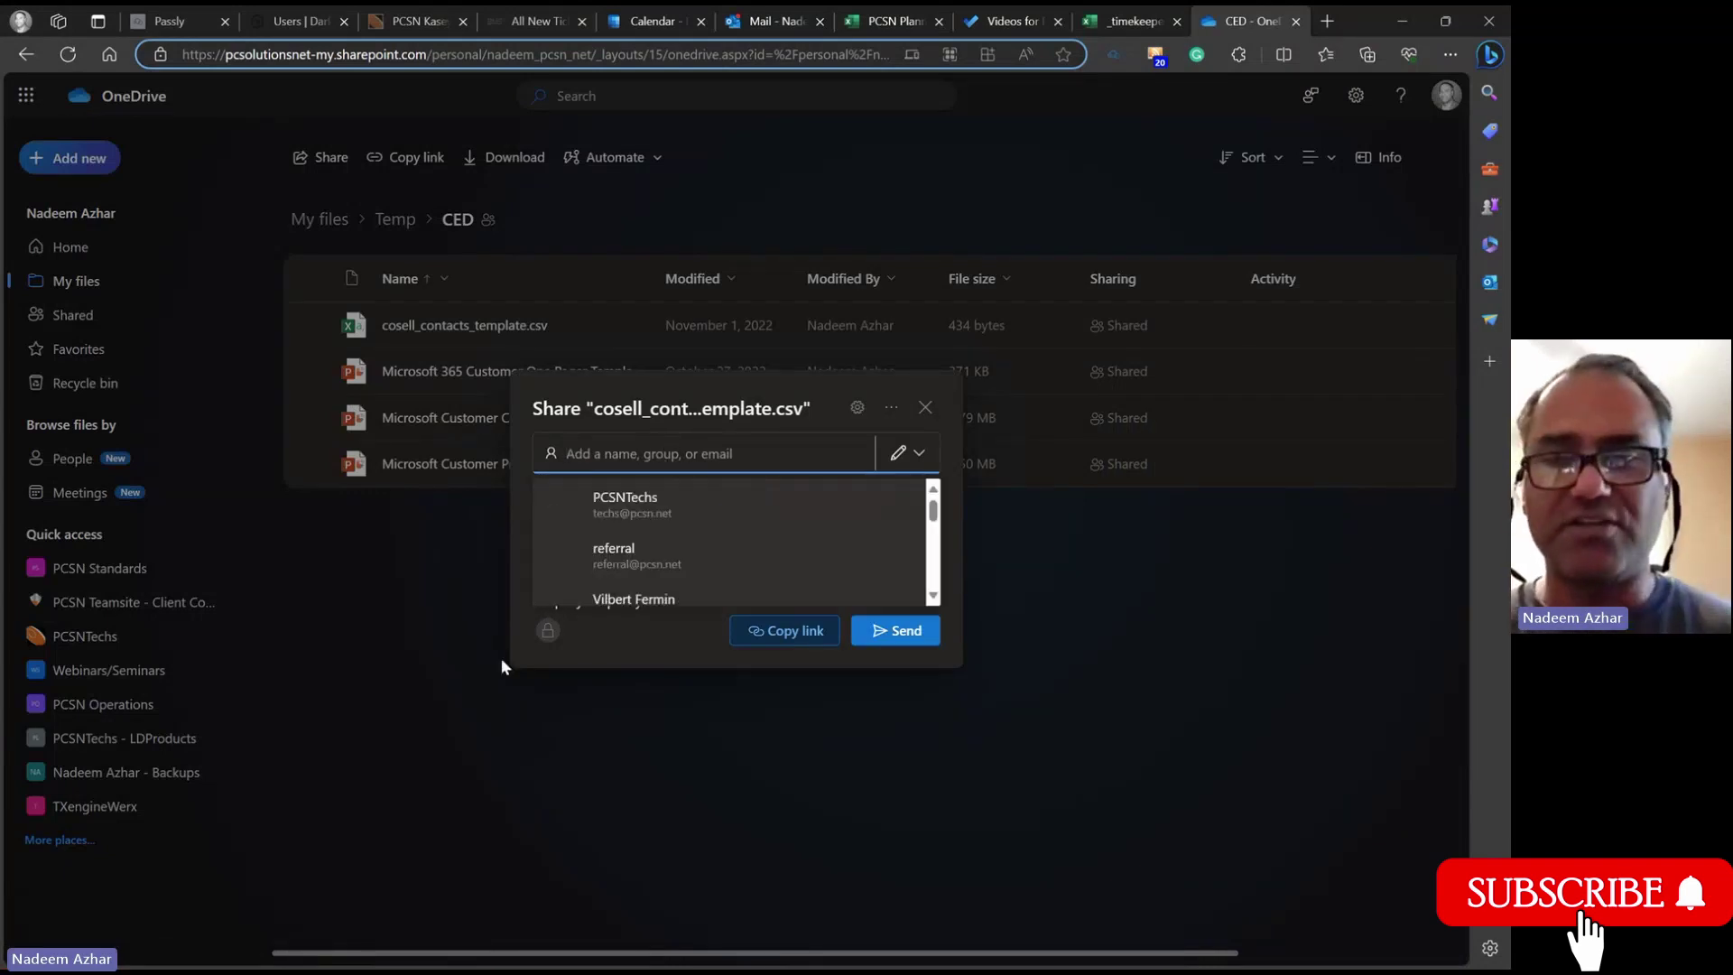
{"action": "left_click", "coordinate": [756, 654]}
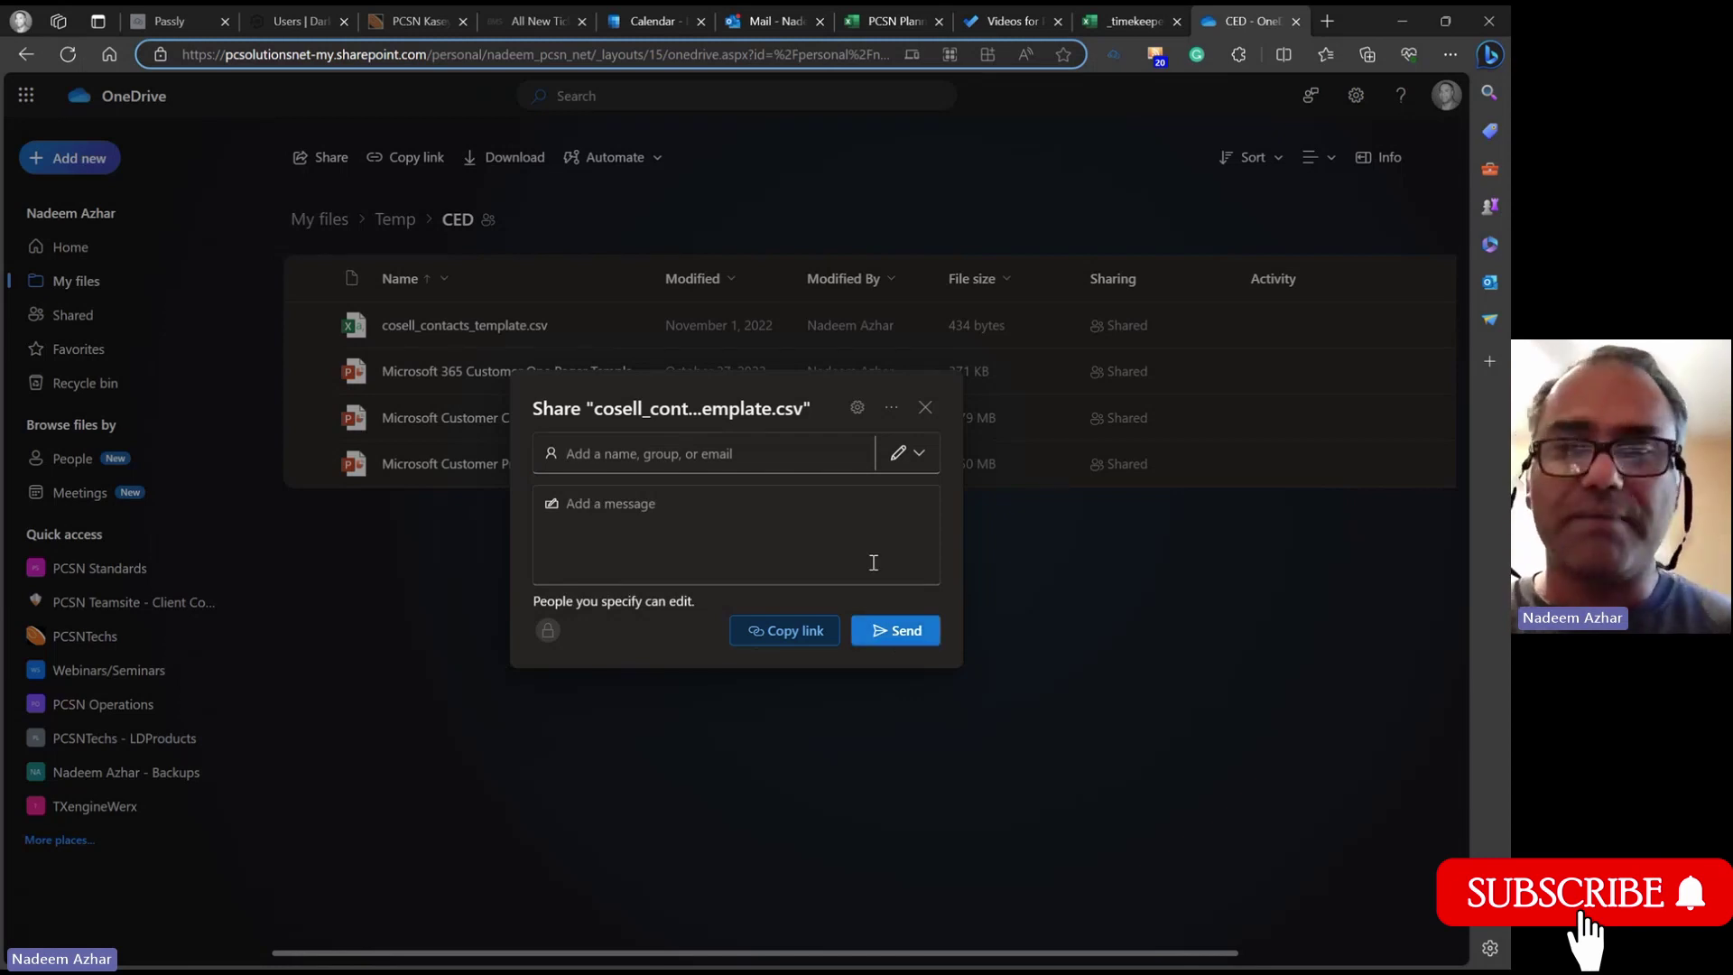
In the link's sharing settings choose Anyone and bring up the expiration-date calendar
{"action": "left_click", "coordinate": [857, 411]}
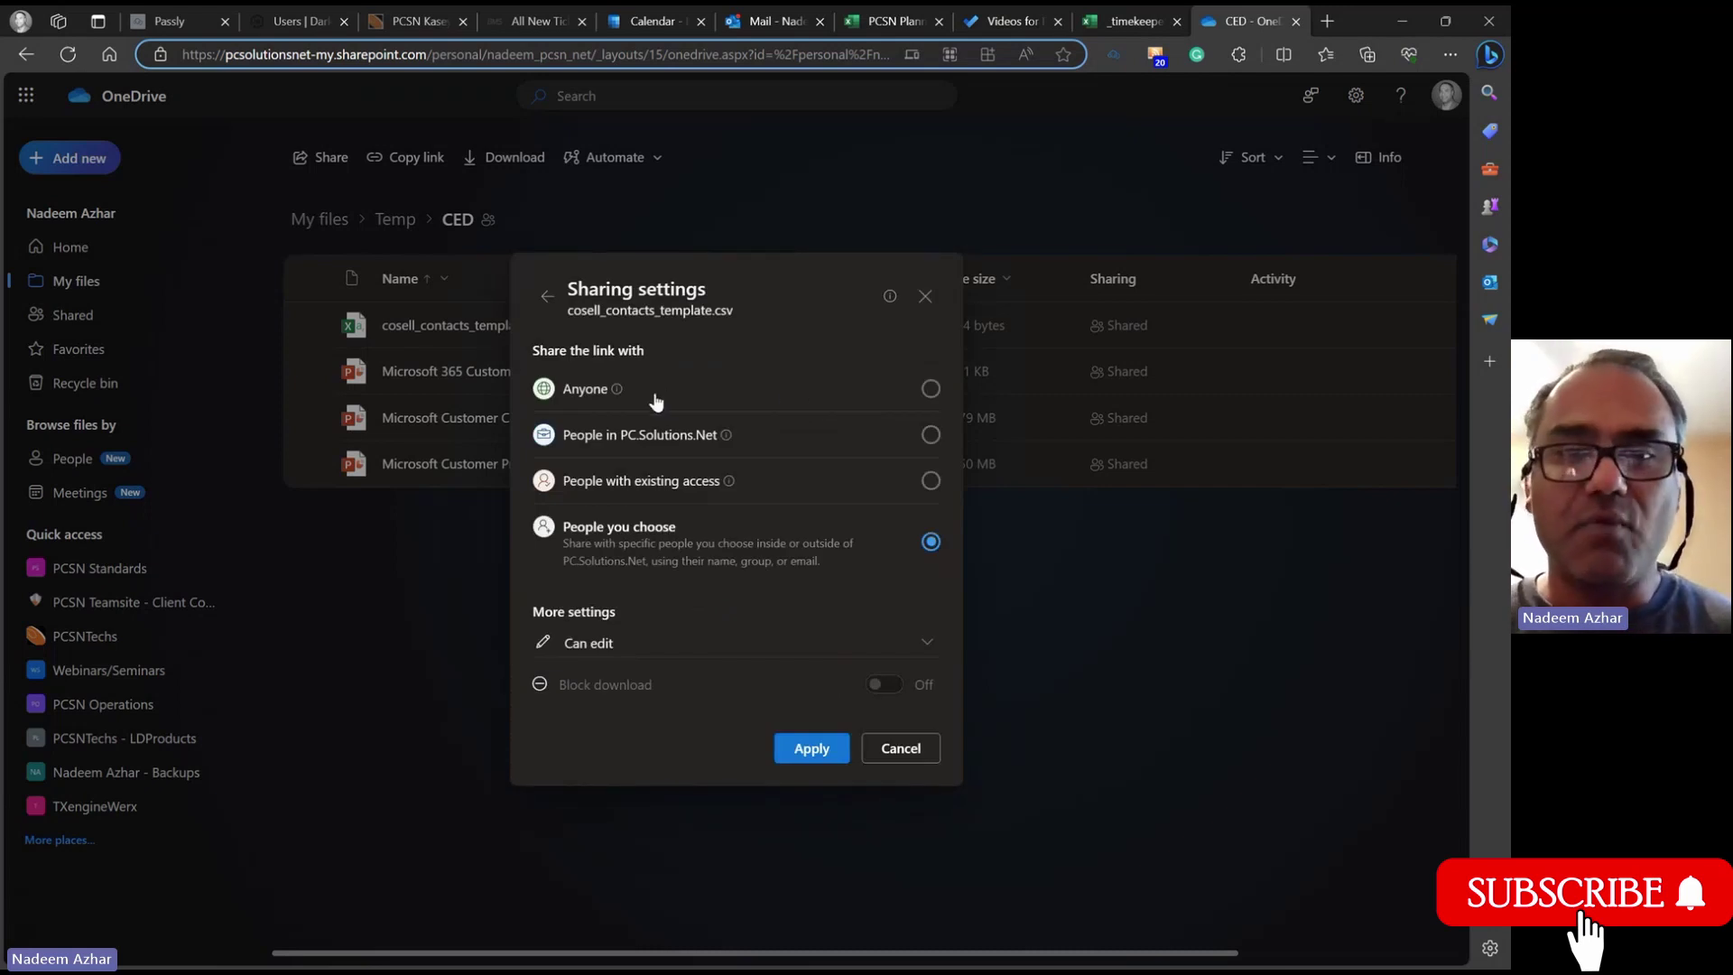
{"action": "left_click", "coordinate": [931, 390]}
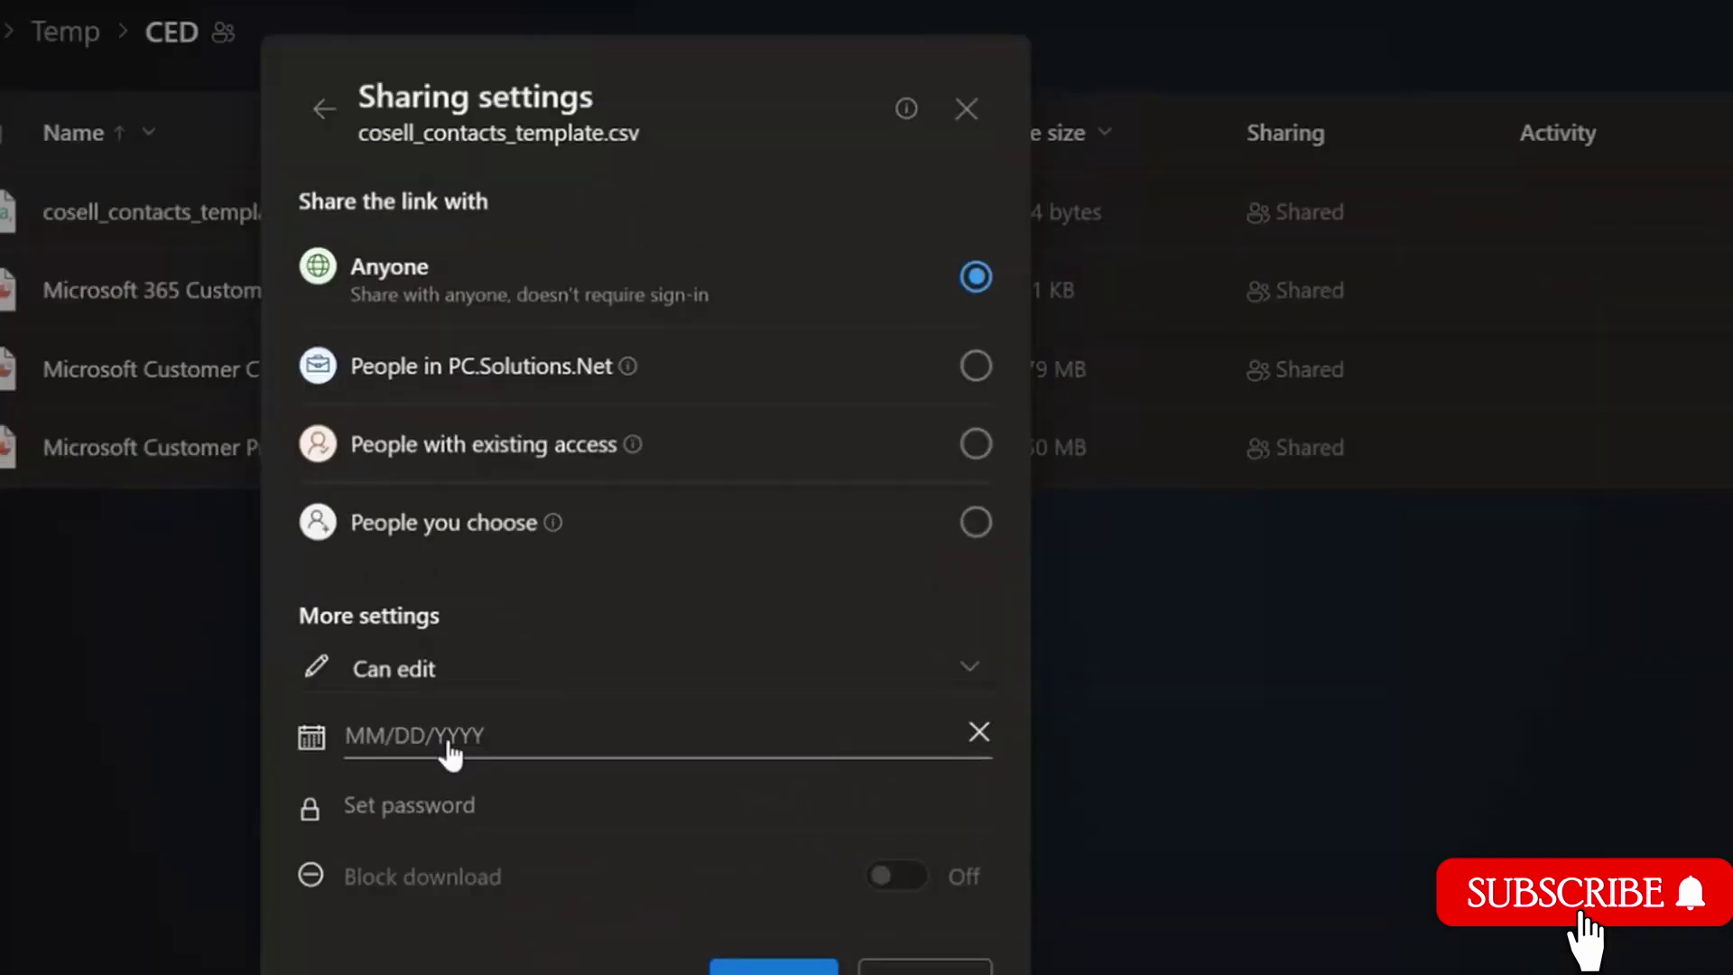
{"action": "left_click", "coordinate": [448, 753]}
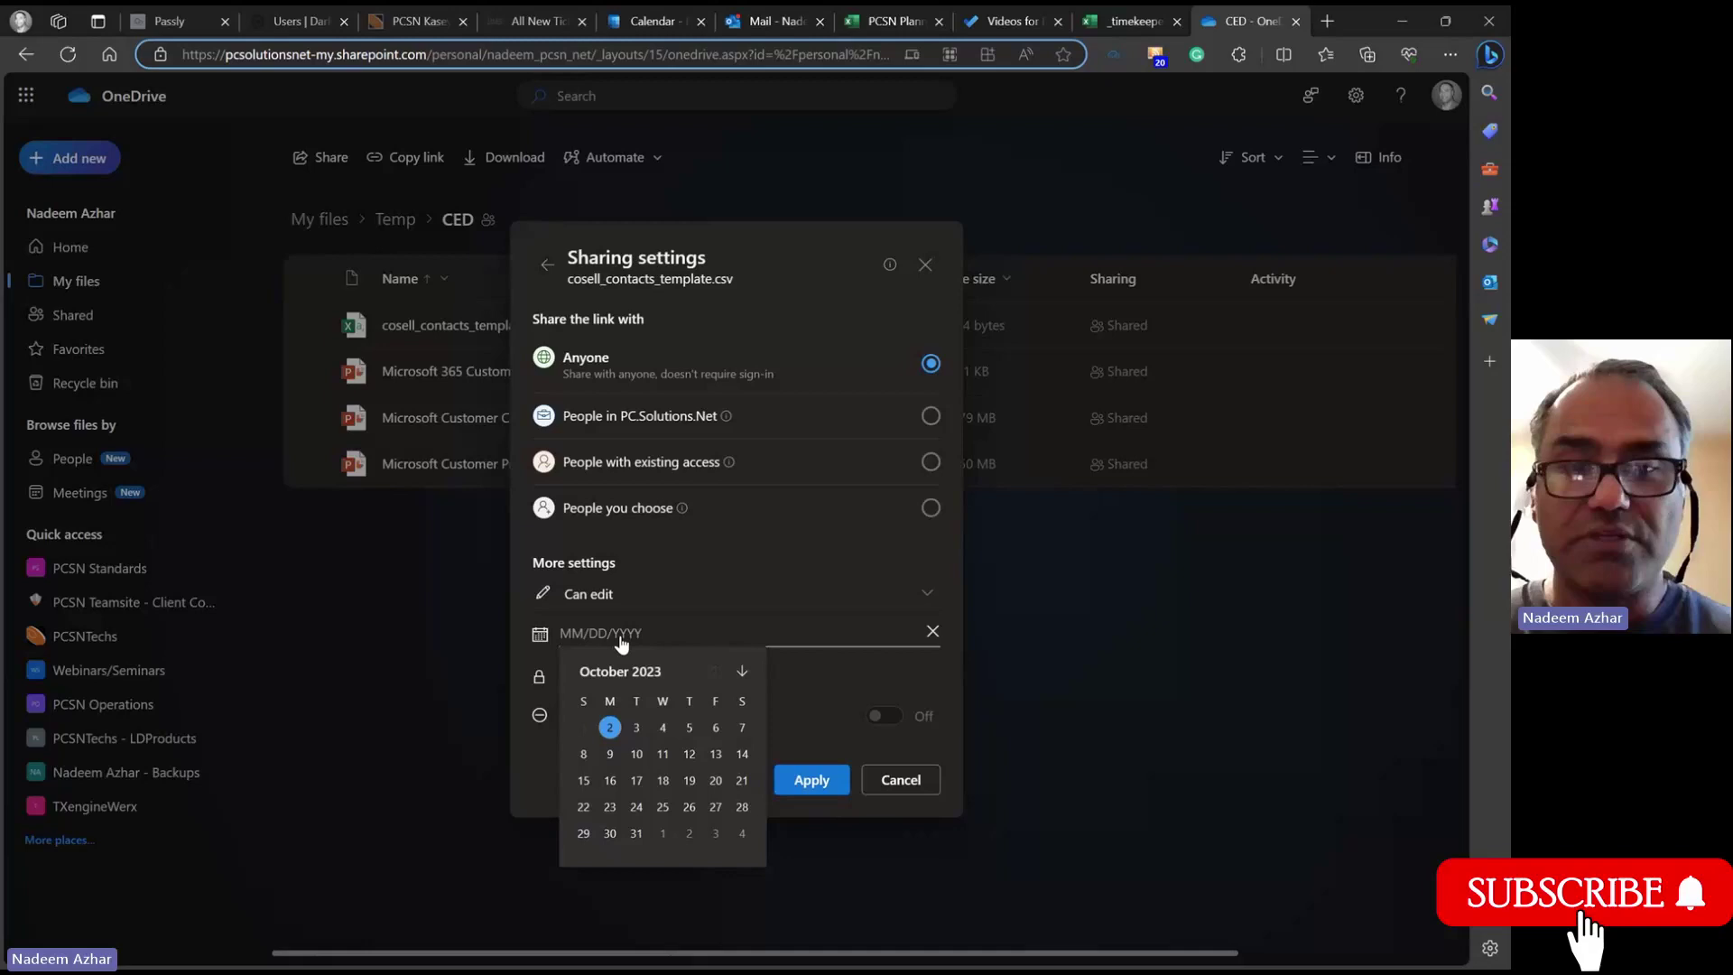
Pick October 20, 2023 as the link's expiration date
{"action": "left_click", "coordinate": [715, 781]}
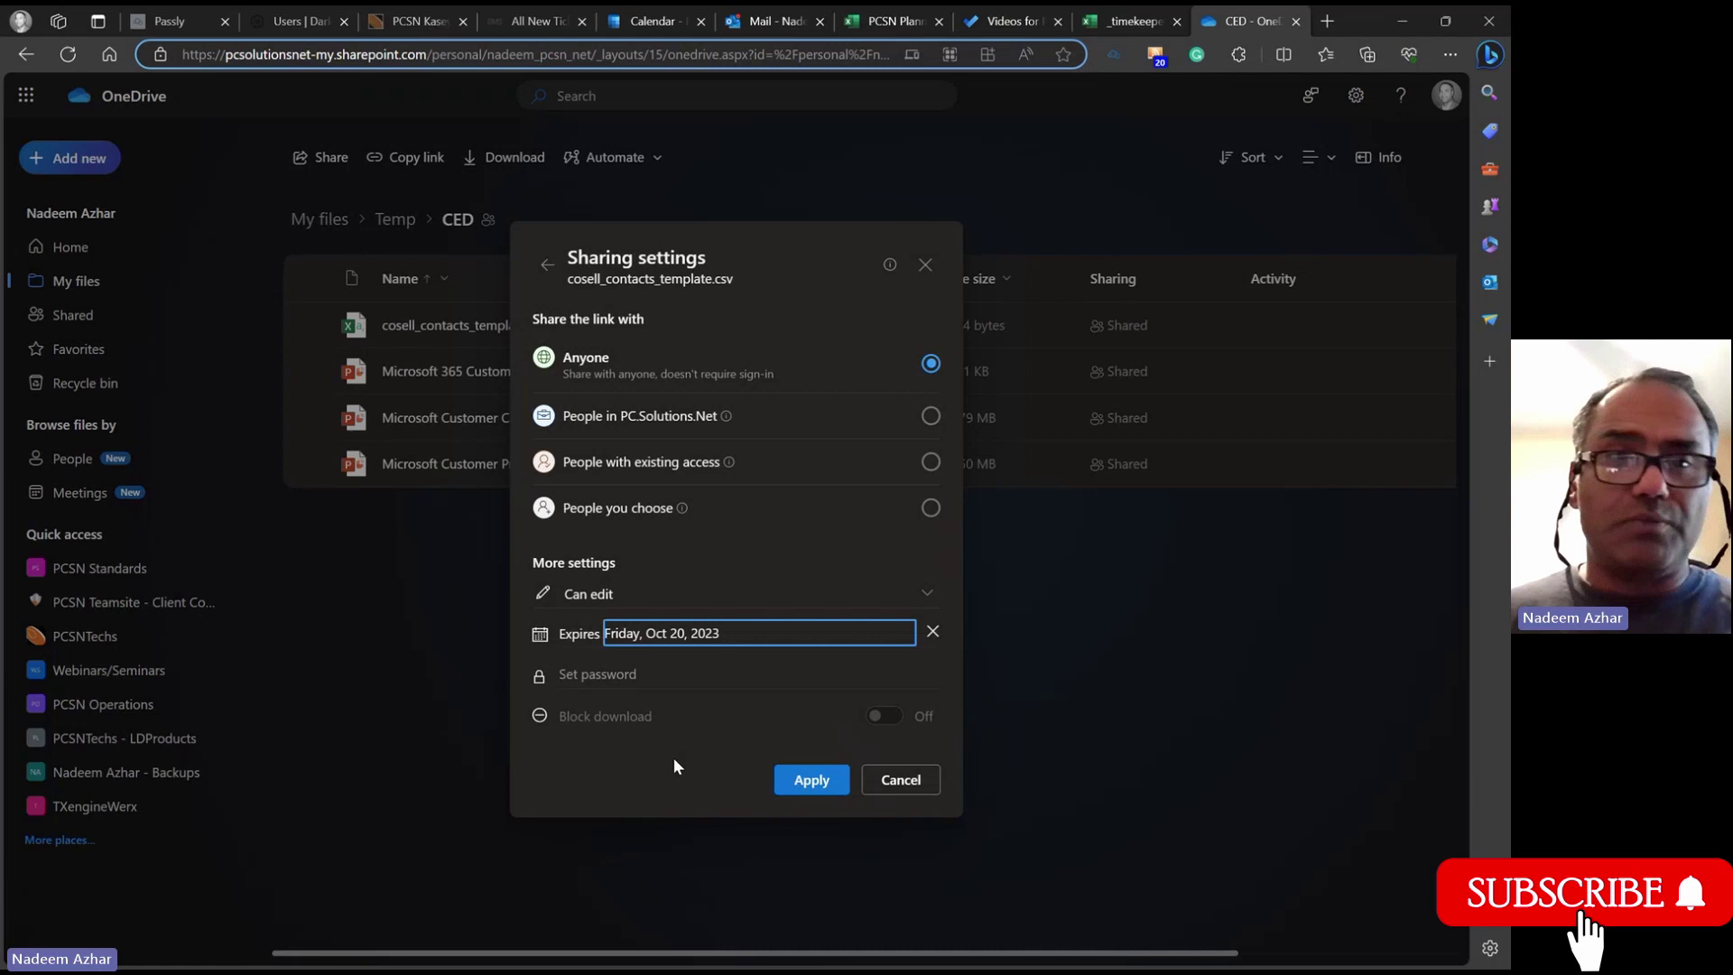
Discard the OneDrive sharing changes and open cosell_contacts_template.csv in Excel for the web with its Share menu
{"action": "left_click", "coordinate": [910, 784]}
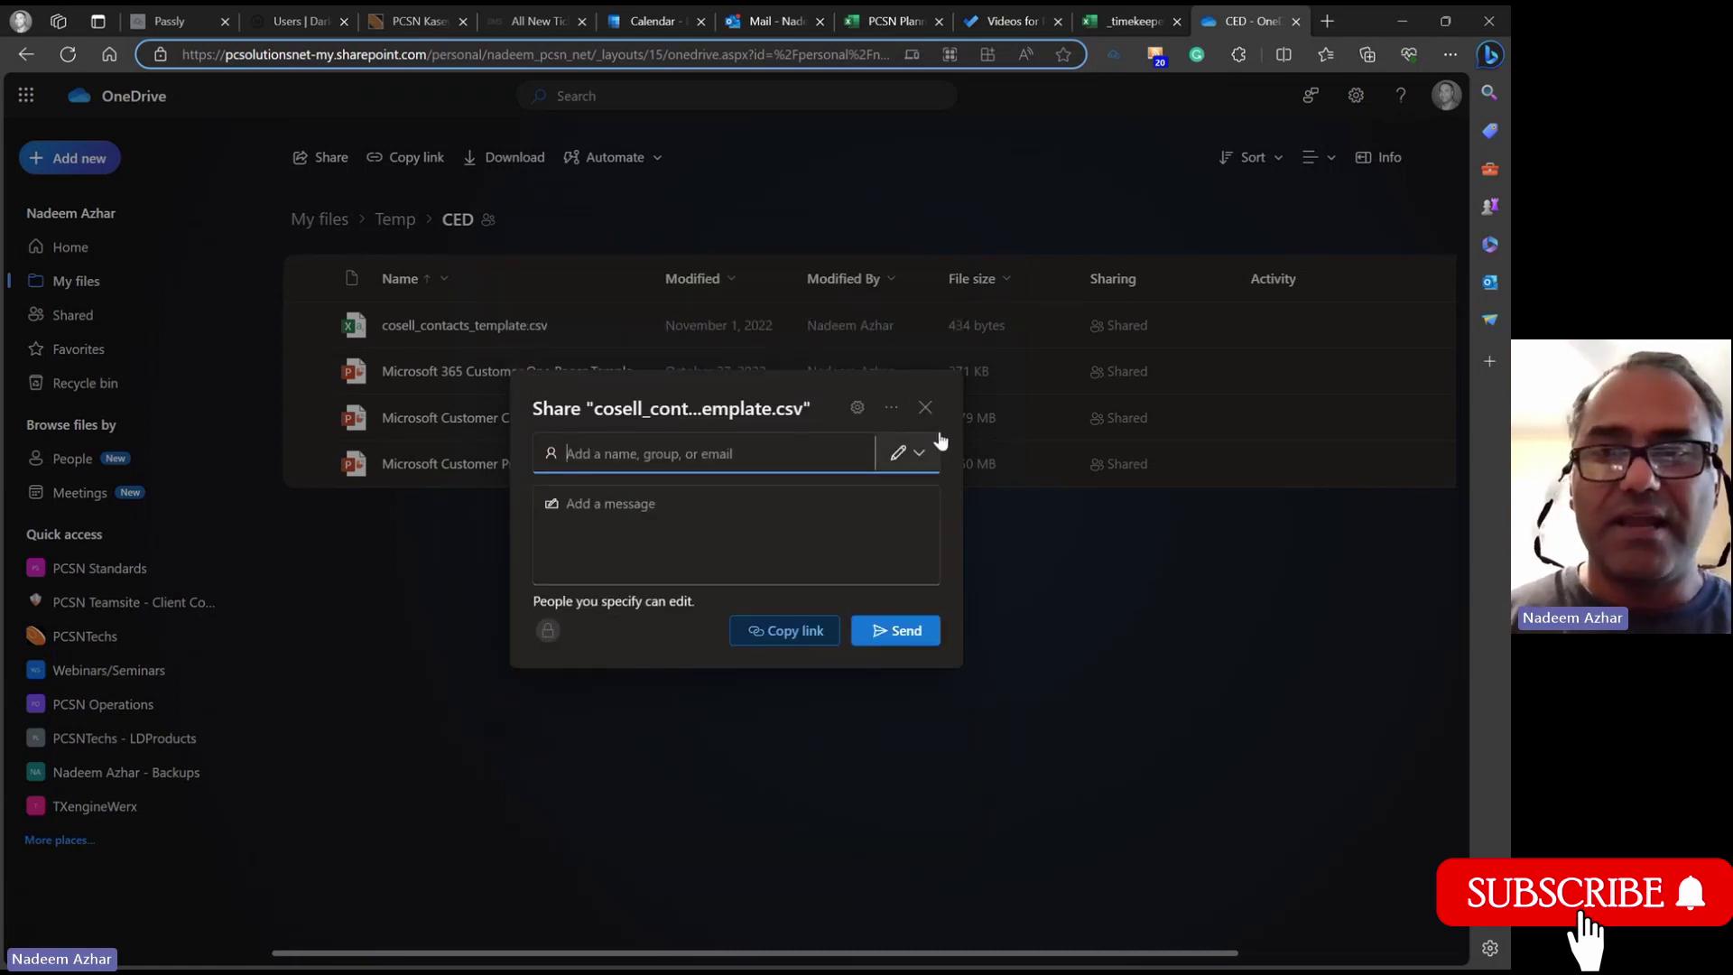
{"action": "left_click", "coordinate": [928, 411]}
{"action": "left_click", "coordinate": [480, 330]}
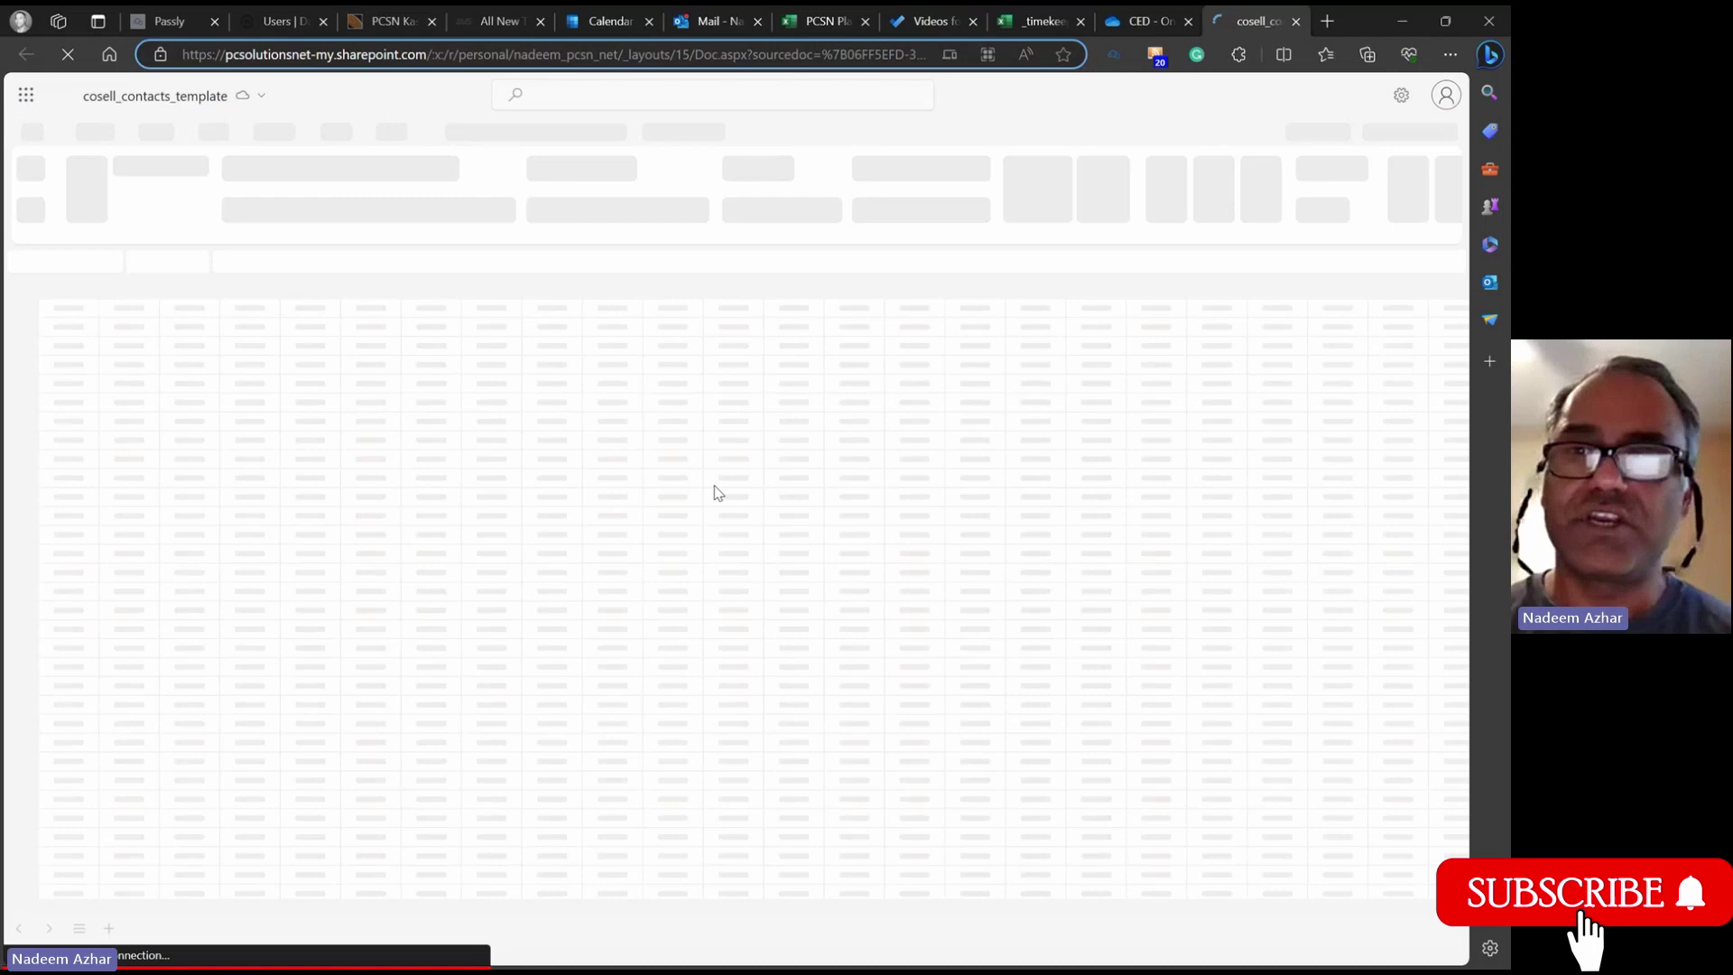
{"action": "left_click", "coordinate": [1422, 133]}
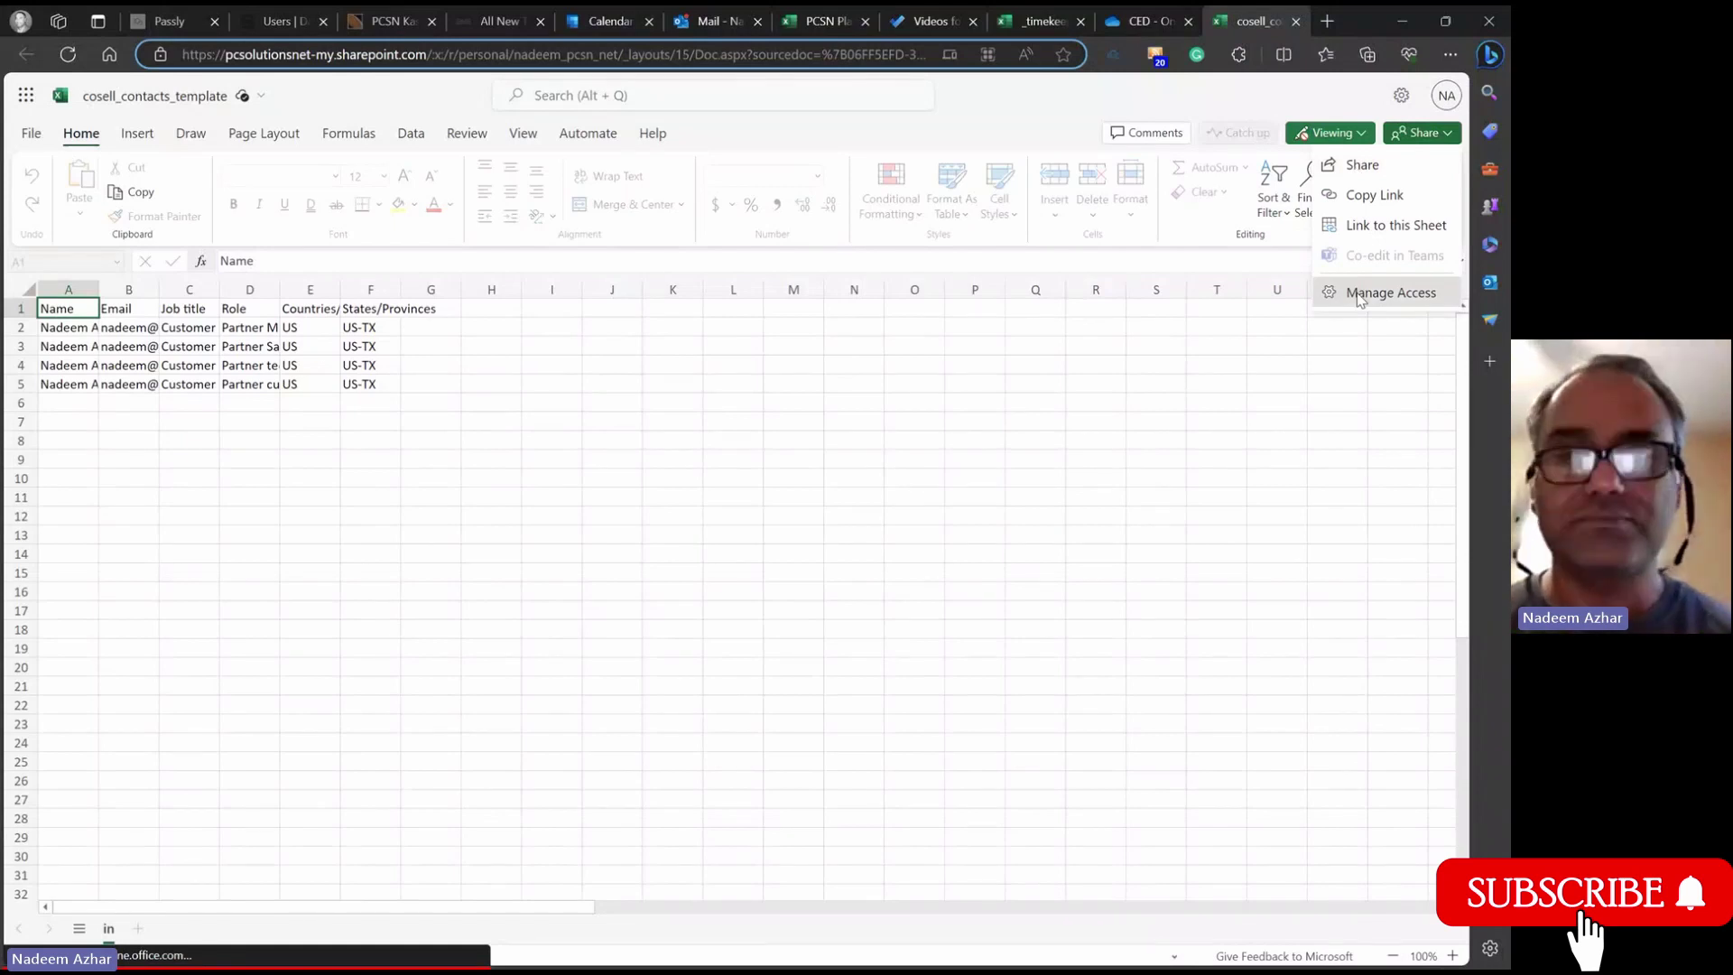
{"action": "left_click", "coordinate": [1360, 295]}
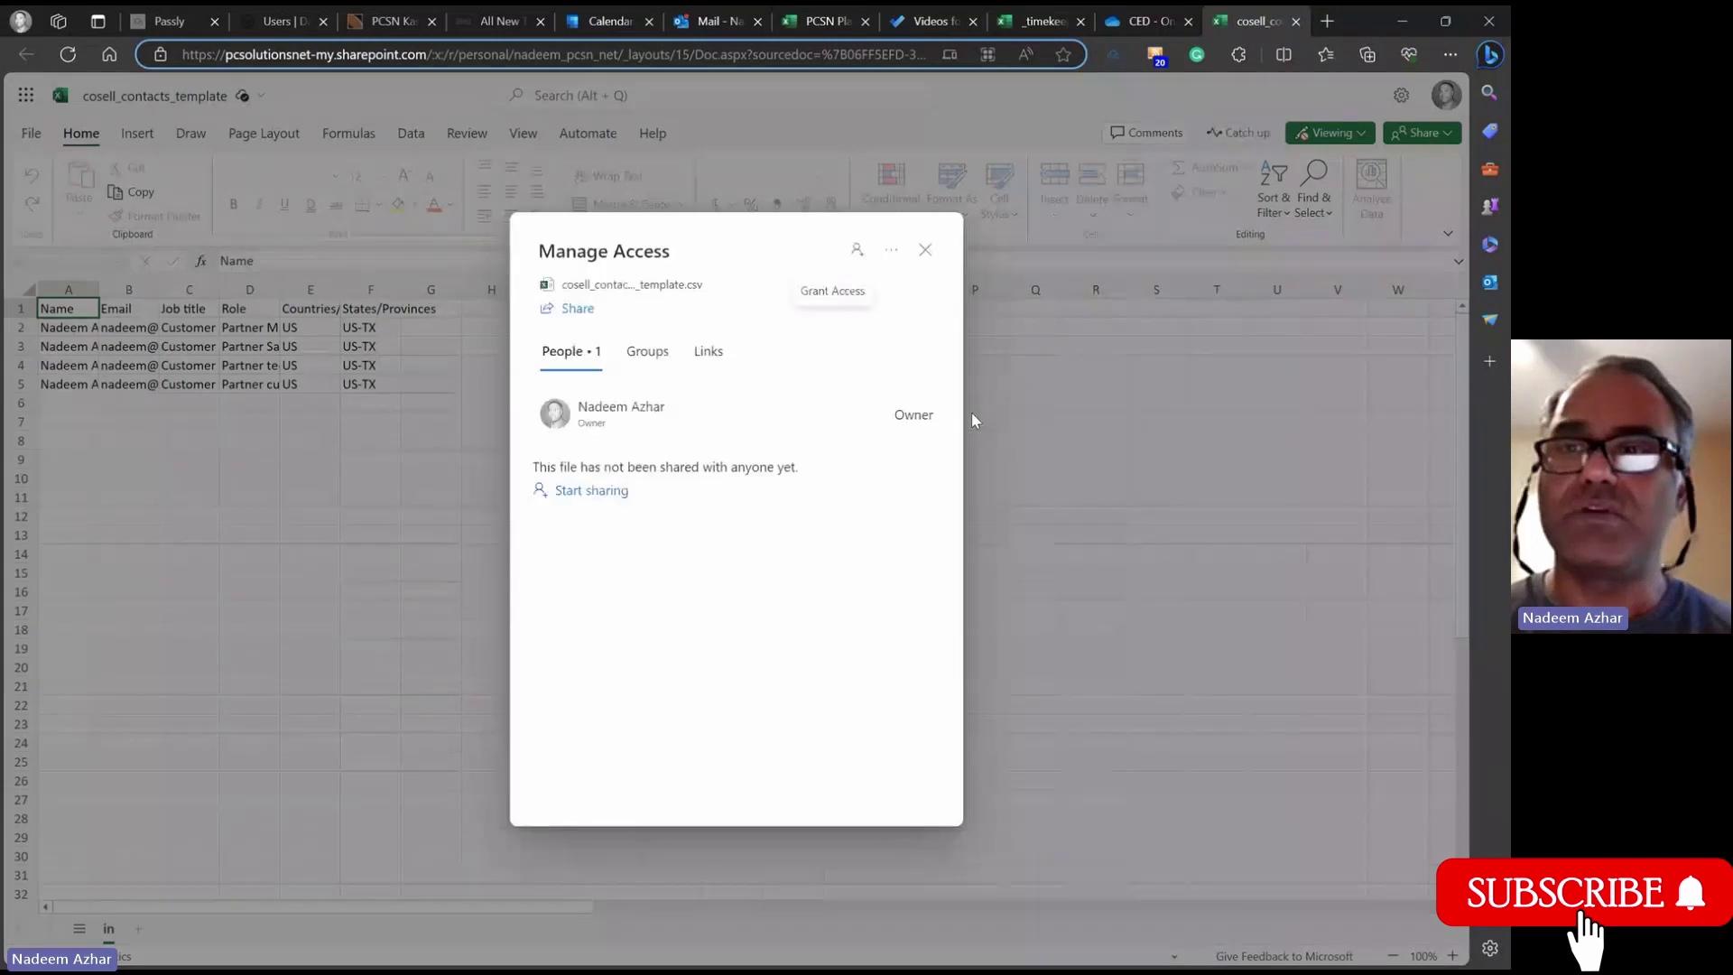
{"action": "left_click", "coordinate": [925, 249]}
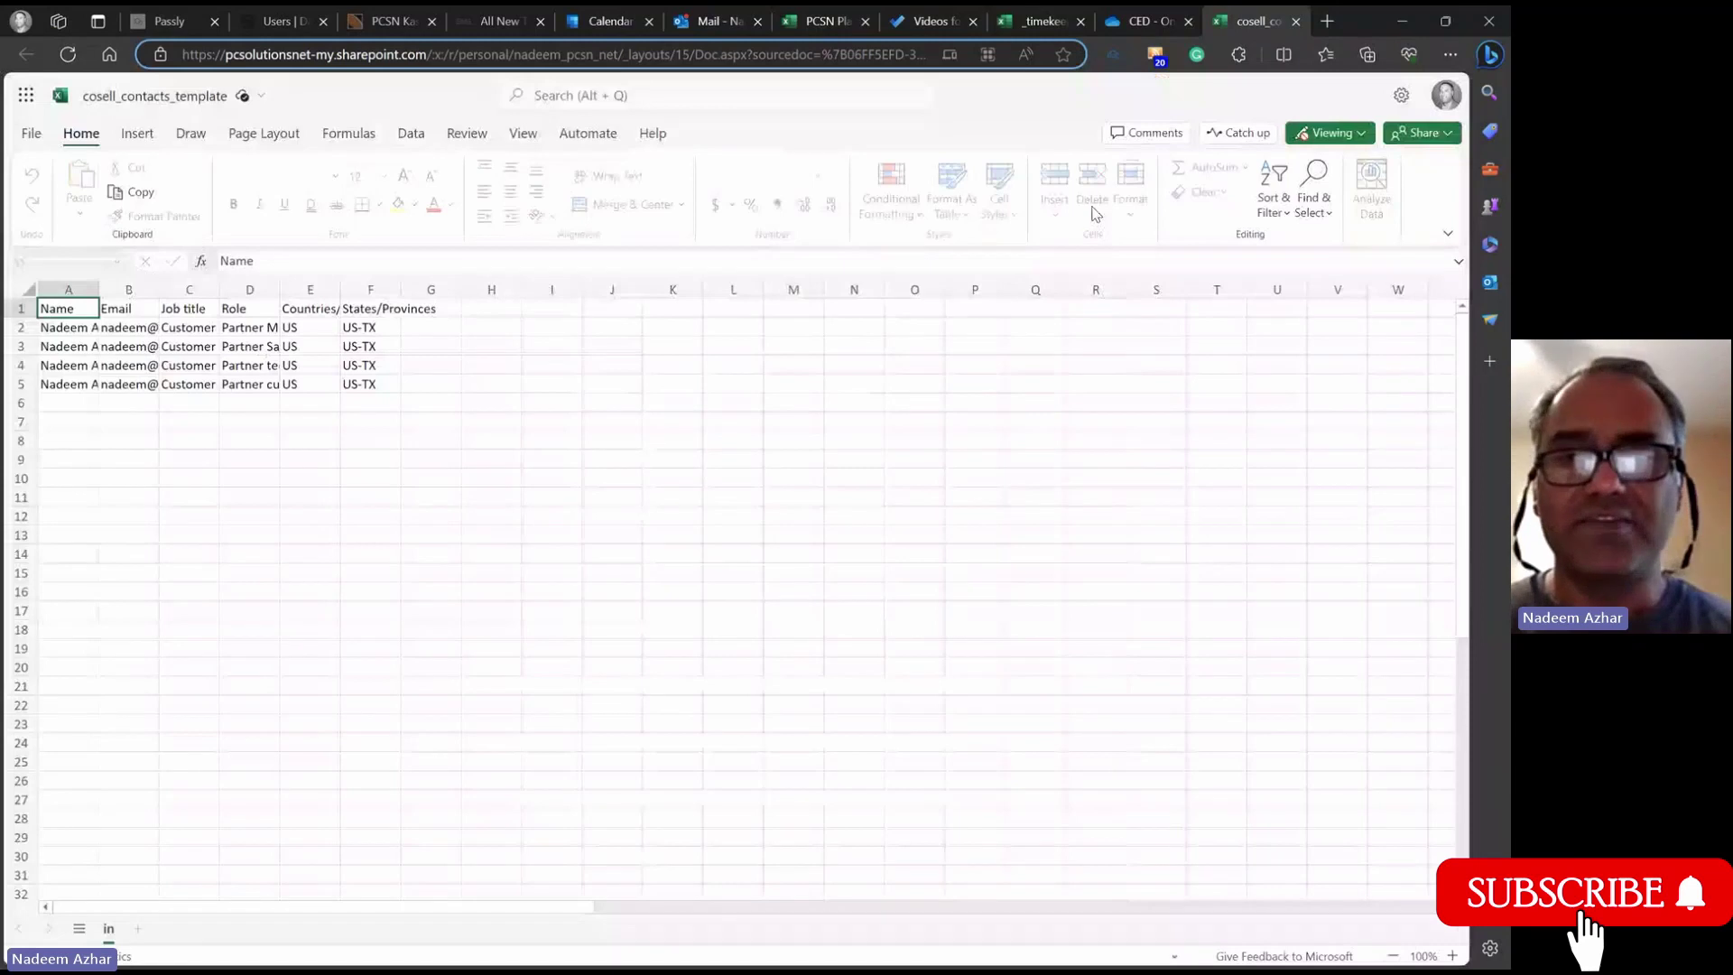
From Excel's Share dialog, set the link's sharing settings with expiry October 20, 2023
{"action": "left_click", "coordinate": [1415, 132]}
{"action": "left_click", "coordinate": [1364, 173]}
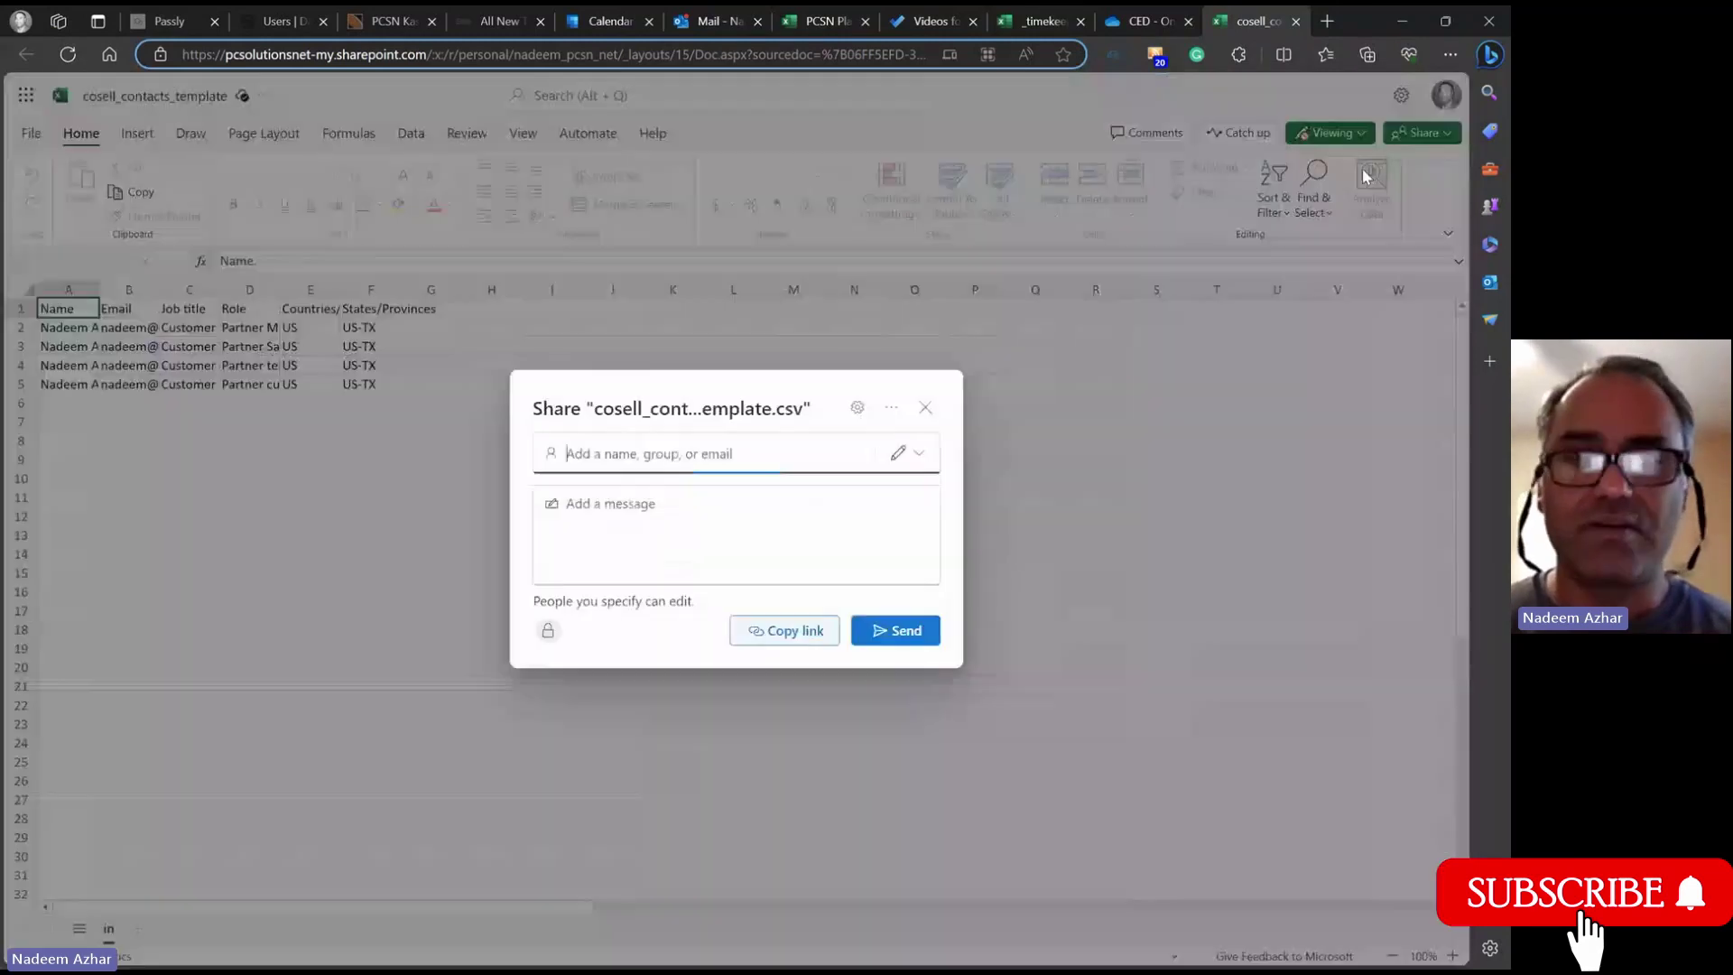
{"action": "left_click", "coordinate": [857, 408]}
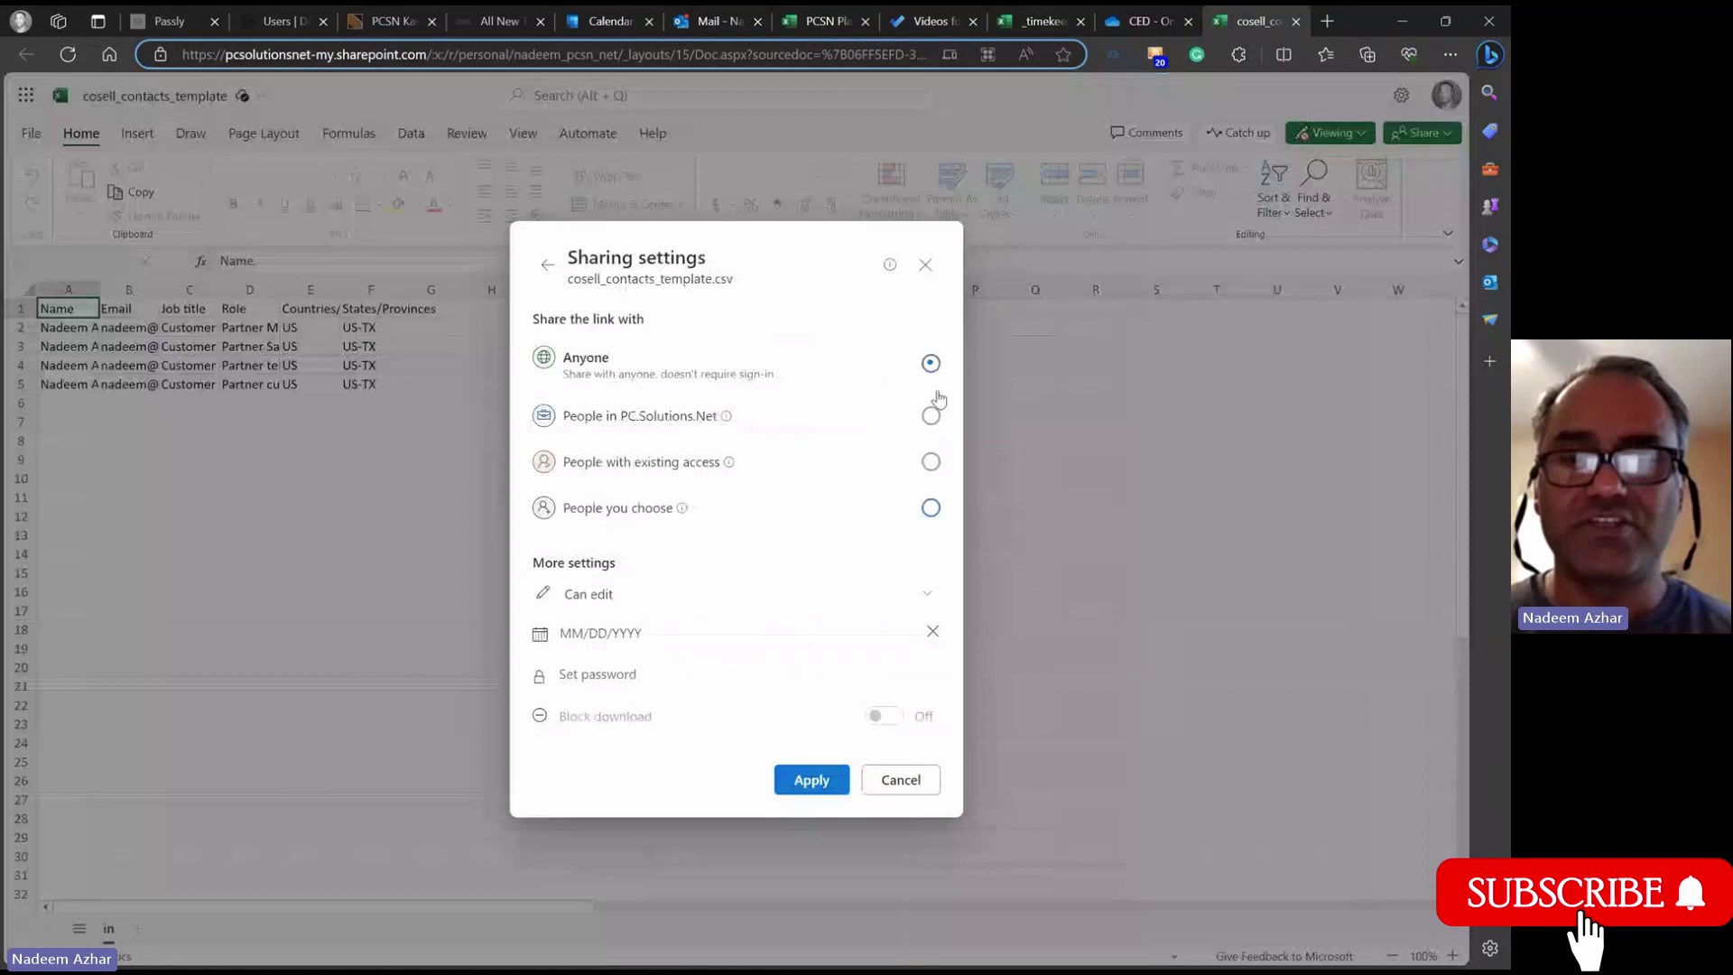
{"action": "left_click", "coordinate": [640, 633]}
{"action": "left_click", "coordinate": [712, 777]}
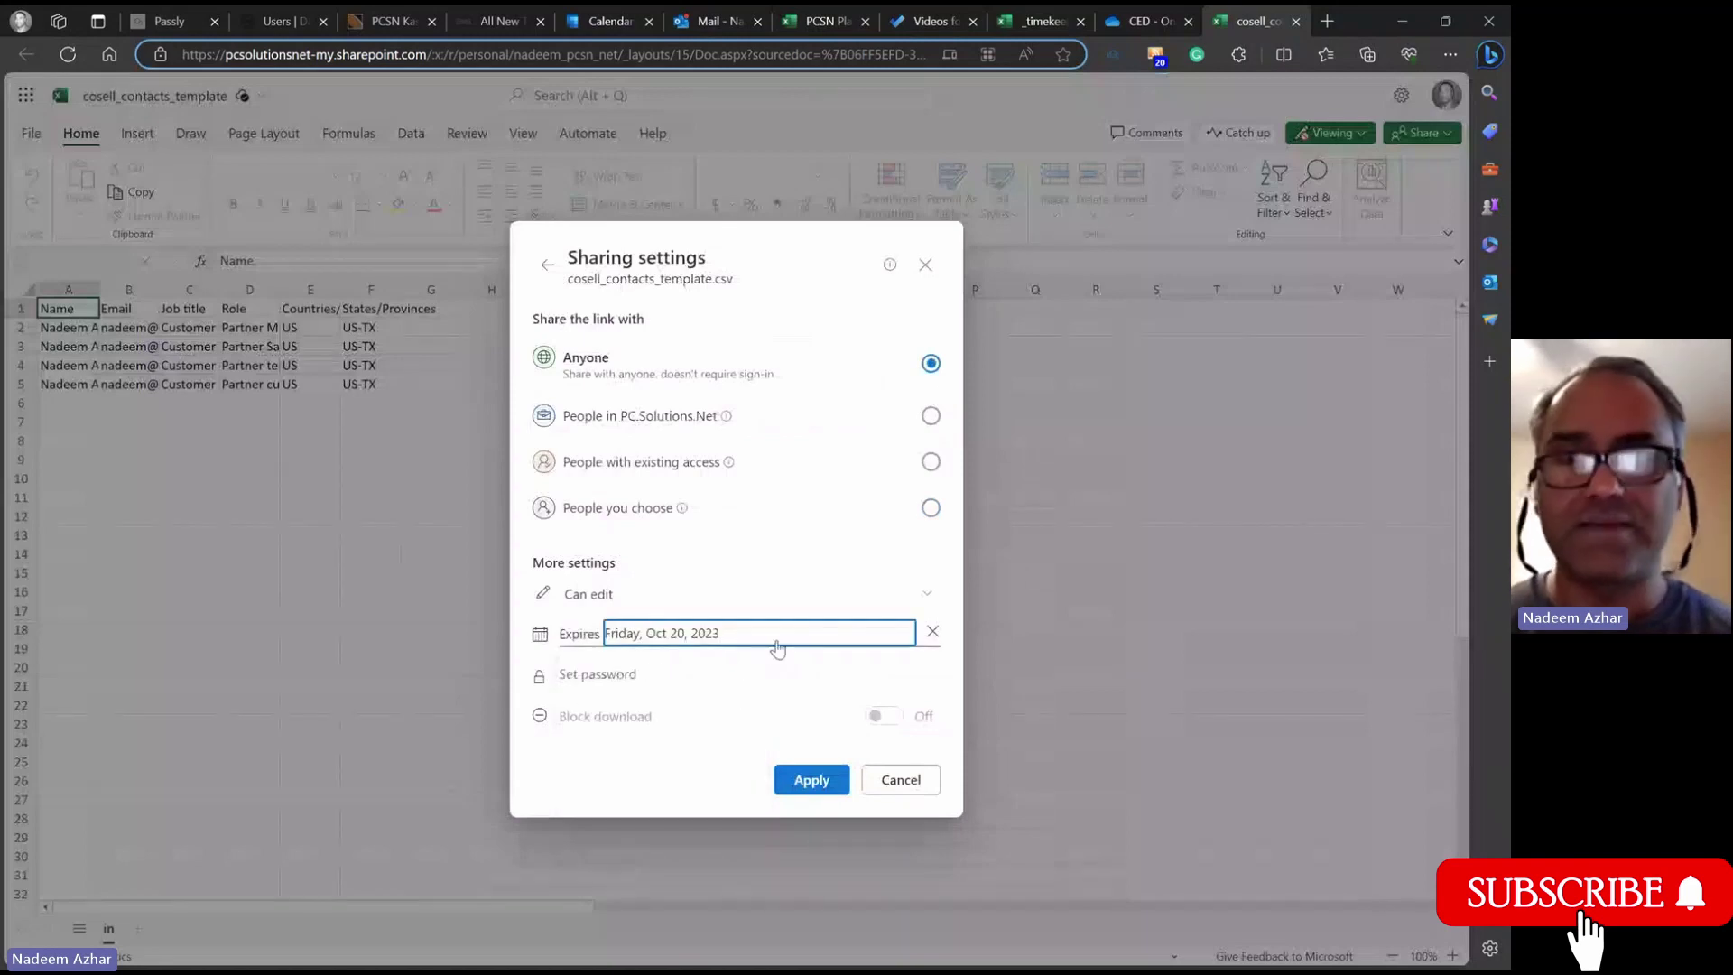